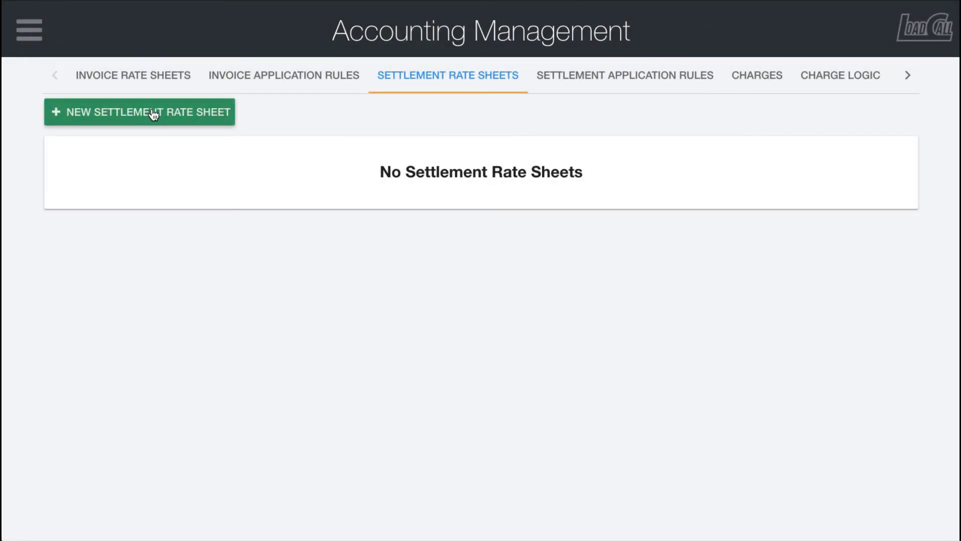
Step: Create a new settlement rate sheet named TEST and save it
{"action": "left_click", "coordinate": [151, 112]}
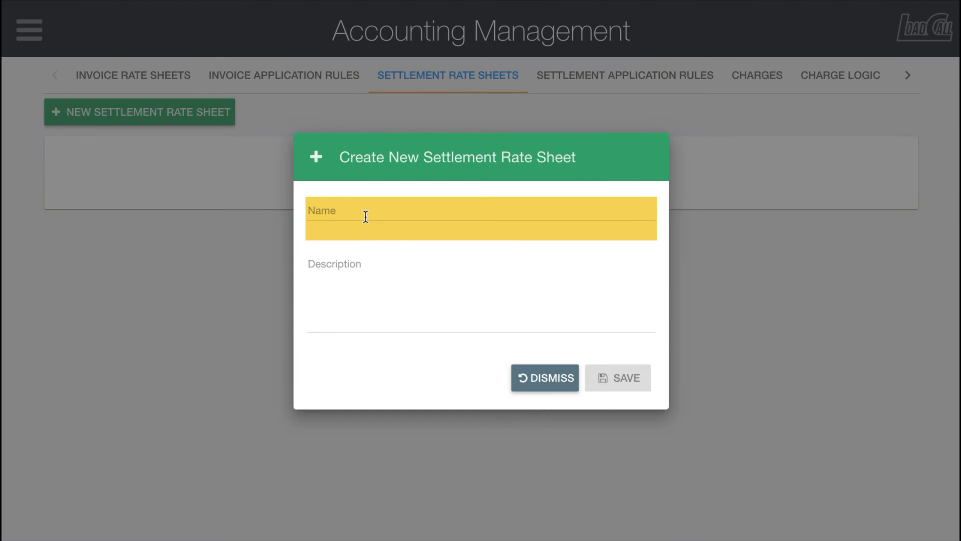
{"action": "left_click", "coordinate": [366, 217]}
{"action": "type", "text": "TEST"}
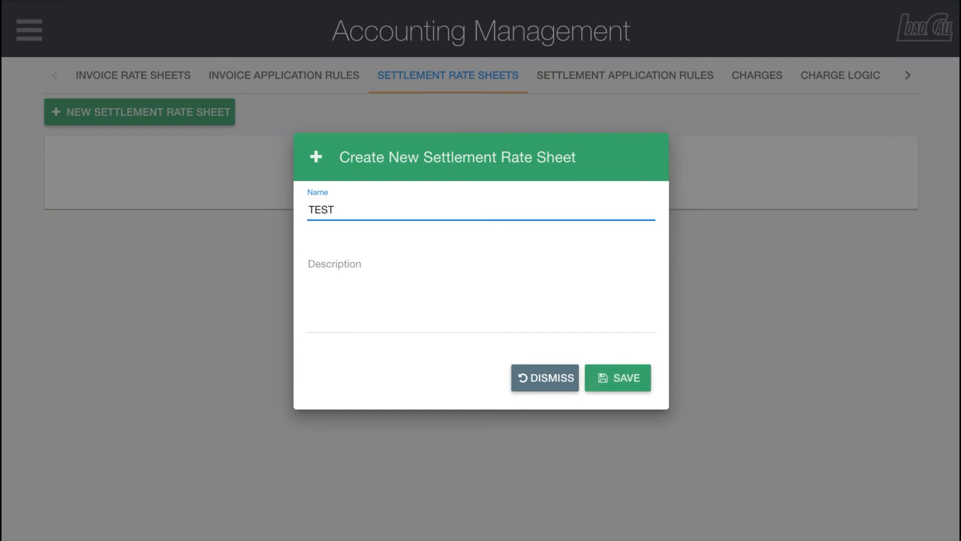
{"action": "left_click", "coordinate": [612, 385]}
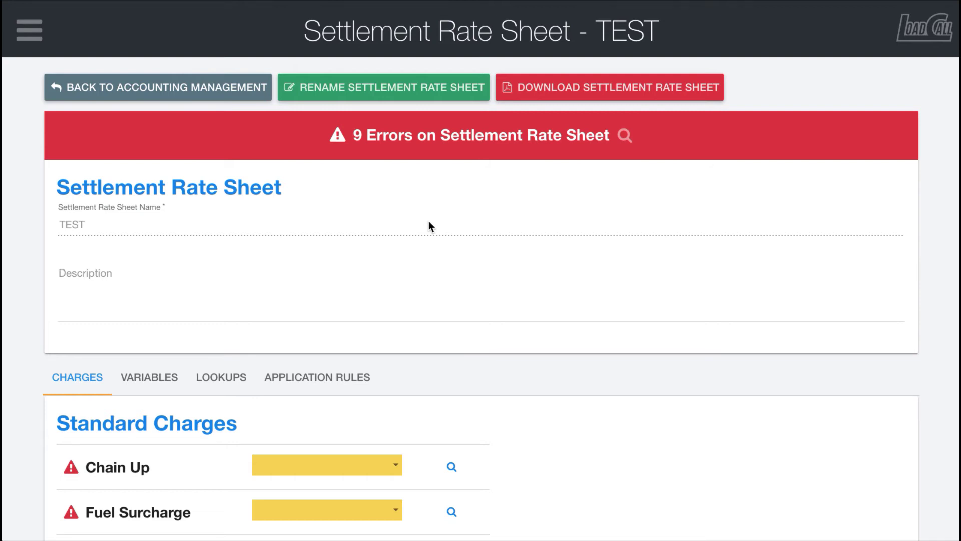
{"action": "scroll", "coordinate": [429, 222], "scroll_direction": "down", "scroll_amount": 2}
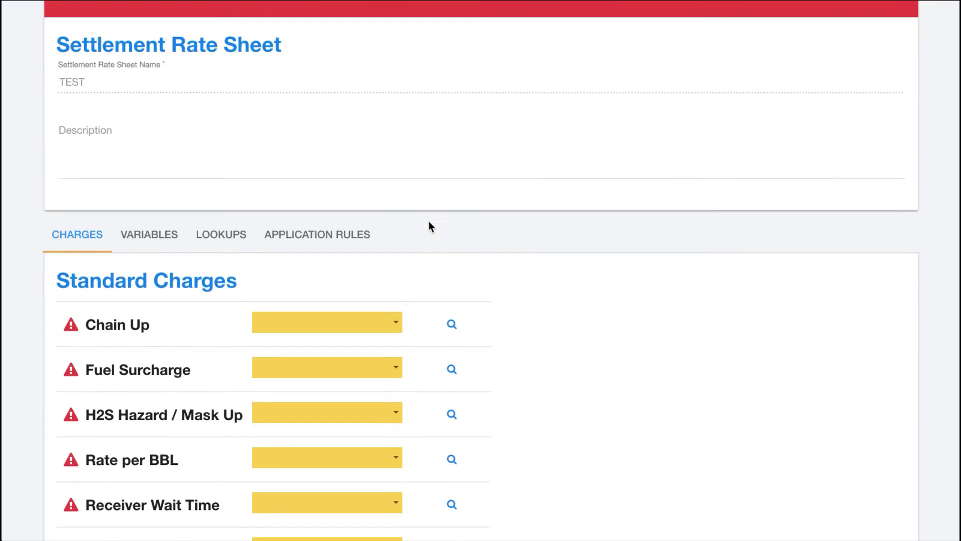
{"action": "scroll", "coordinate": [429, 226], "scroll_direction": "down", "scroll_amount": 1}
Step: Map Chain Up, H2S Hazard / Mask Up and Rate per BBL to their charges; Fuel Surcharge to No Charge
{"action": "left_click", "coordinate": [322, 238]}
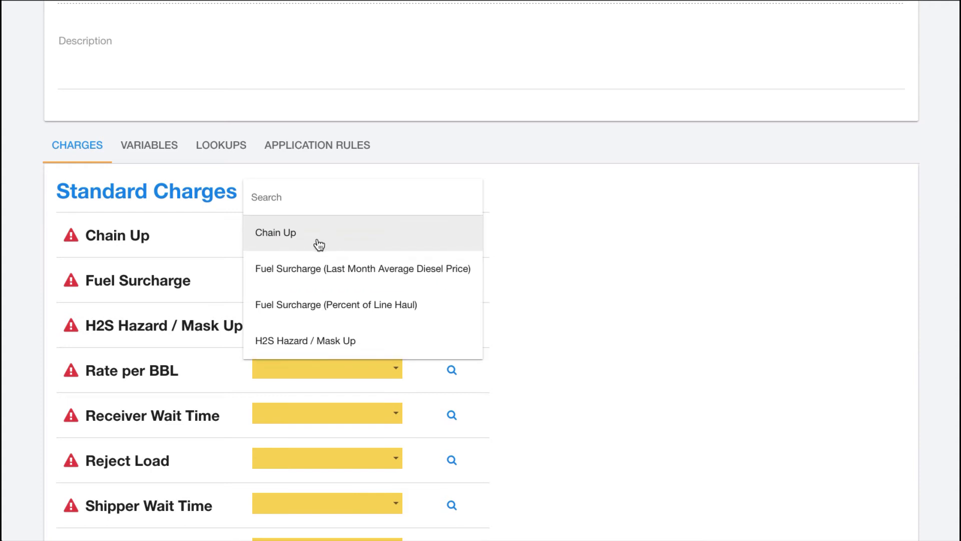
{"action": "left_click", "coordinate": [320, 234]}
{"action": "left_click", "coordinate": [287, 280]}
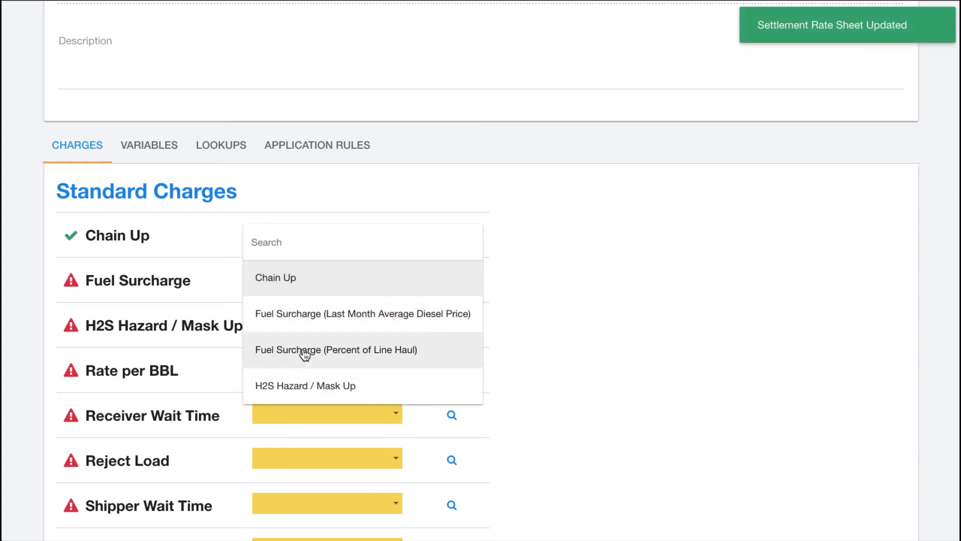
{"action": "scroll", "coordinate": [304, 355], "scroll_direction": "down", "scroll_amount": 1}
{"action": "scroll", "coordinate": [304, 354], "scroll_direction": "down", "scroll_amount": 1}
{"action": "left_click", "coordinate": [307, 366]}
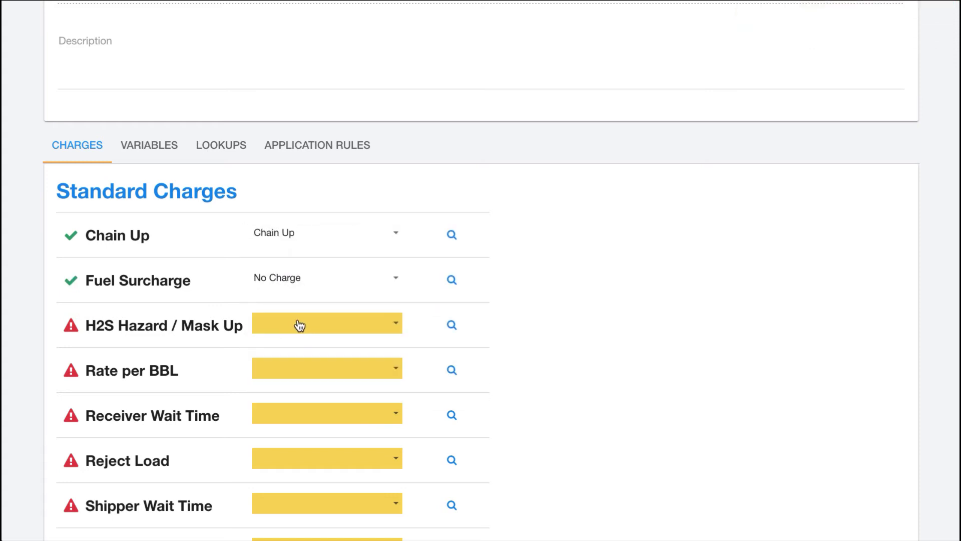
{"action": "left_click", "coordinate": [299, 324]}
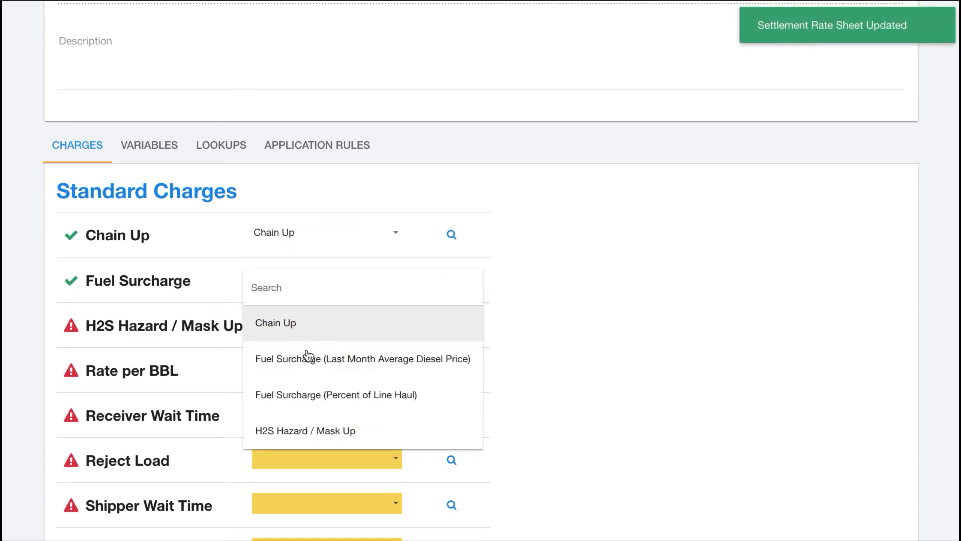
{"action": "scroll", "coordinate": [306, 355], "scroll_direction": "down", "scroll_amount": 1}
{"action": "left_click", "coordinate": [300, 409]}
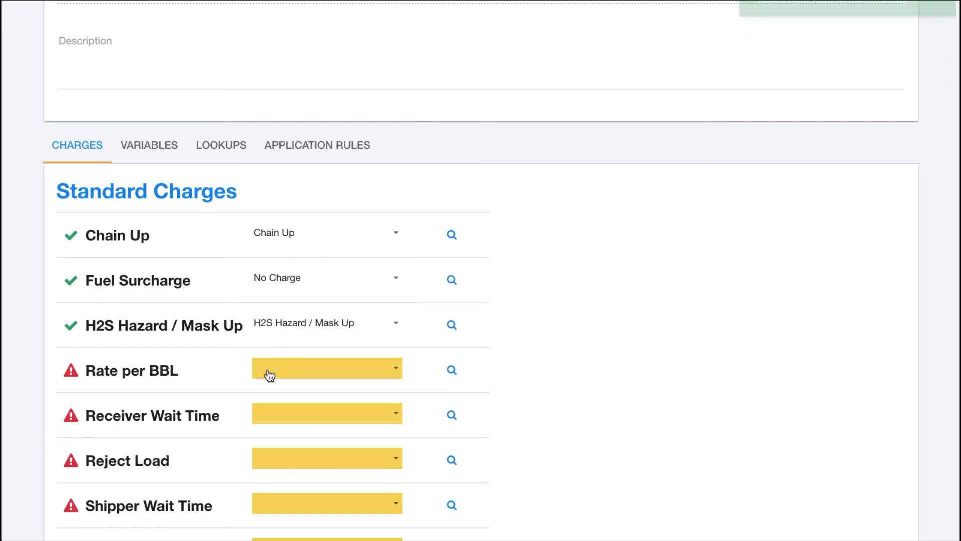
{"action": "left_click", "coordinate": [269, 375]}
{"action": "scroll", "coordinate": [333, 389], "scroll_direction": "down", "scroll_amount": 2}
{"action": "scroll", "coordinate": [333, 384], "scroll_direction": "down", "scroll_amount": 2}
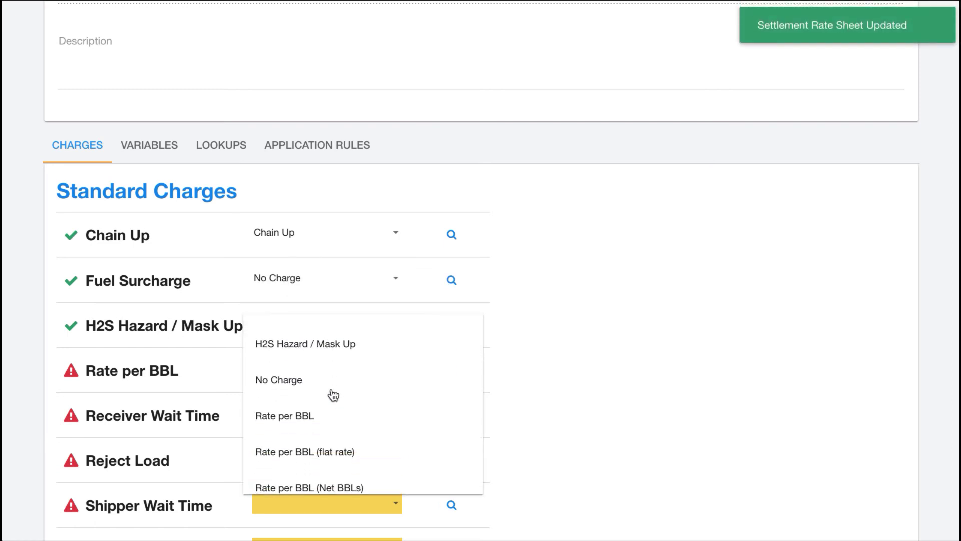
{"action": "left_click", "coordinate": [316, 422]}
{"action": "scroll", "coordinate": [535, 292], "scroll_direction": "up", "scroll_amount": 3}
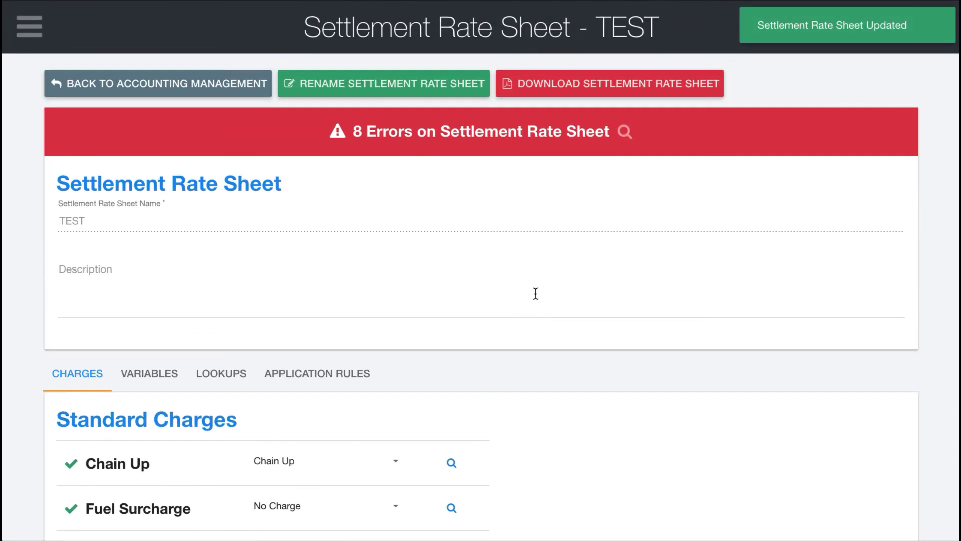
{"action": "scroll", "coordinate": [536, 293], "scroll_direction": "down", "scroll_amount": 1}
{"action": "scroll", "coordinate": [522, 289], "scroll_direction": "down", "scroll_amount": 4}
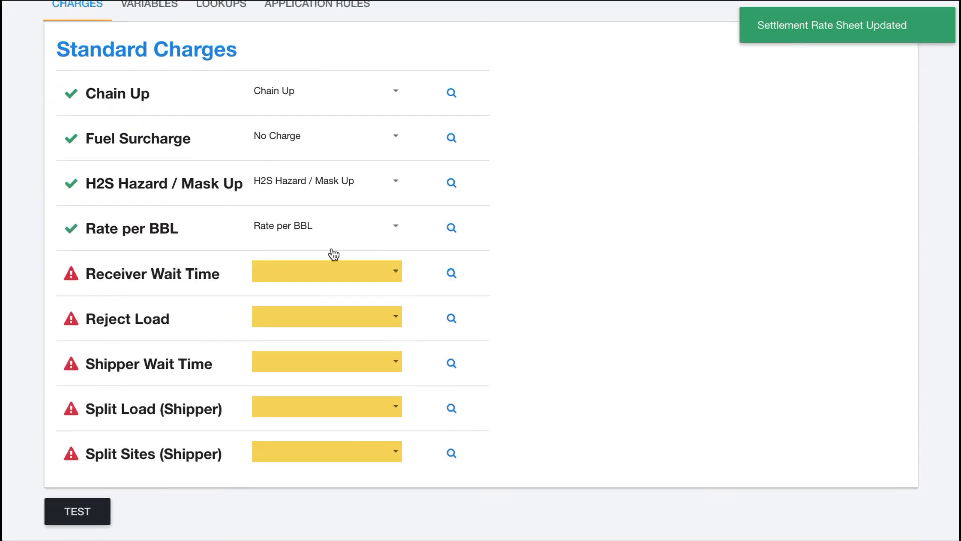
Step: Set Receiver Wait Time, Reject Load, Shipper Wait Time, Split Load and Split Sites to No Charge
{"action": "left_click", "coordinate": [321, 270]}
{"action": "scroll", "coordinate": [380, 350], "scroll_direction": "down", "scroll_amount": 3}
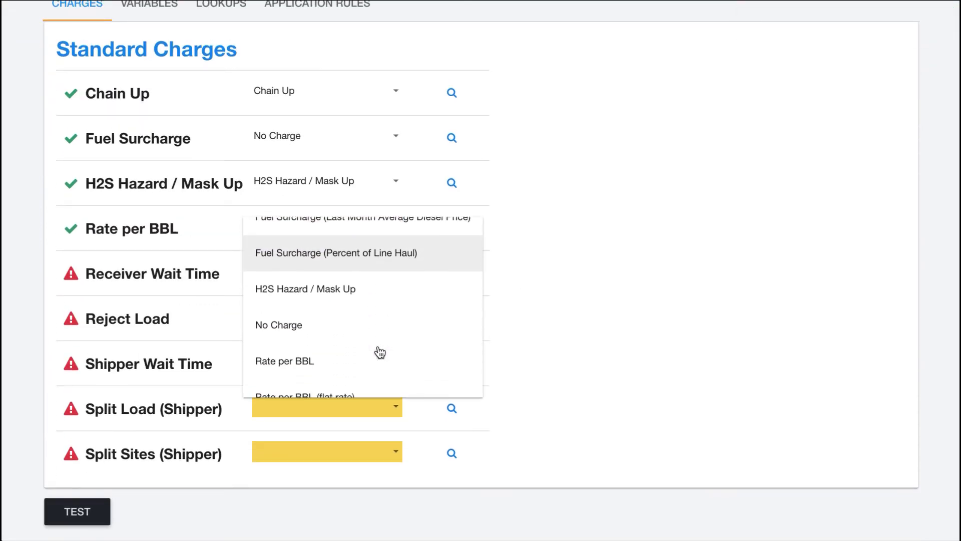
{"action": "left_click", "coordinate": [325, 318]}
{"action": "left_click", "coordinate": [300, 319]}
{"action": "scroll", "coordinate": [347, 337], "scroll_direction": "down", "scroll_amount": 2}
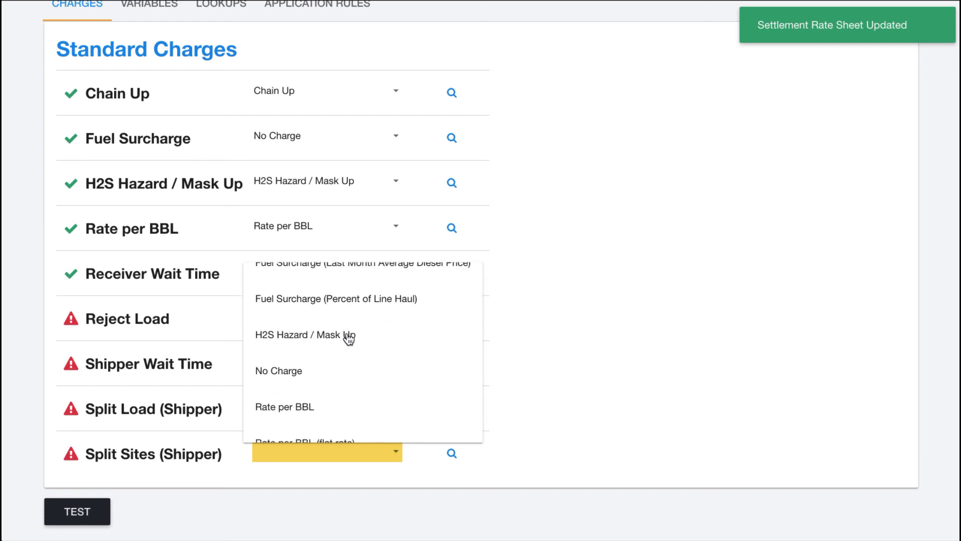
{"action": "scroll", "coordinate": [325, 371], "scroll_direction": "down", "scroll_amount": 1}
{"action": "left_click", "coordinate": [324, 372]}
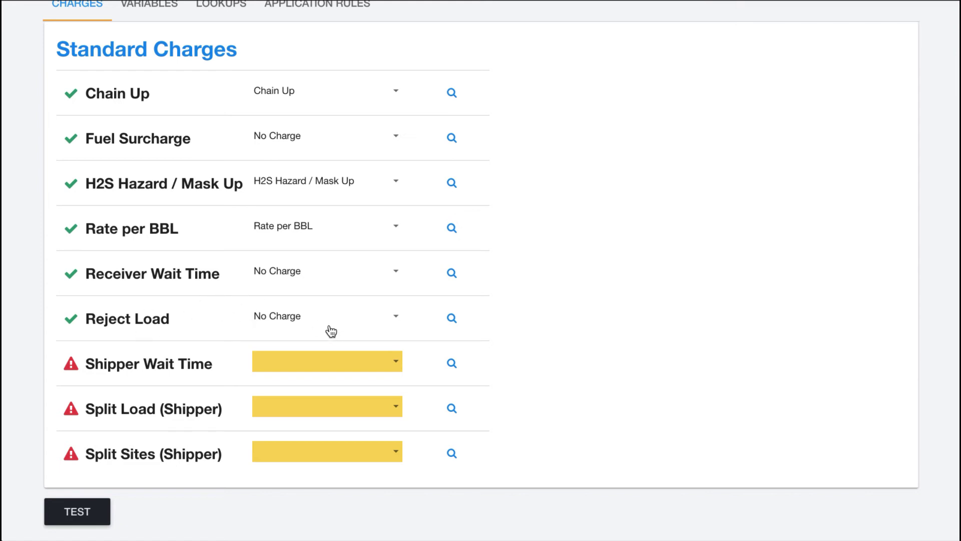
{"action": "left_click", "coordinate": [293, 360]}
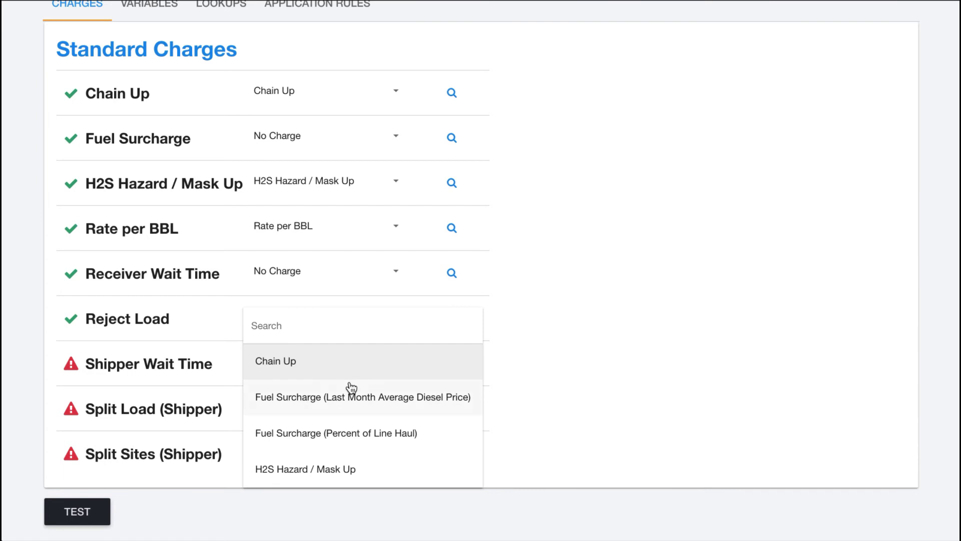
{"action": "scroll", "coordinate": [350, 388], "scroll_direction": "down", "scroll_amount": 2}
{"action": "scroll", "coordinate": [316, 412], "scroll_direction": "down", "scroll_amount": 1}
{"action": "left_click", "coordinate": [316, 413]}
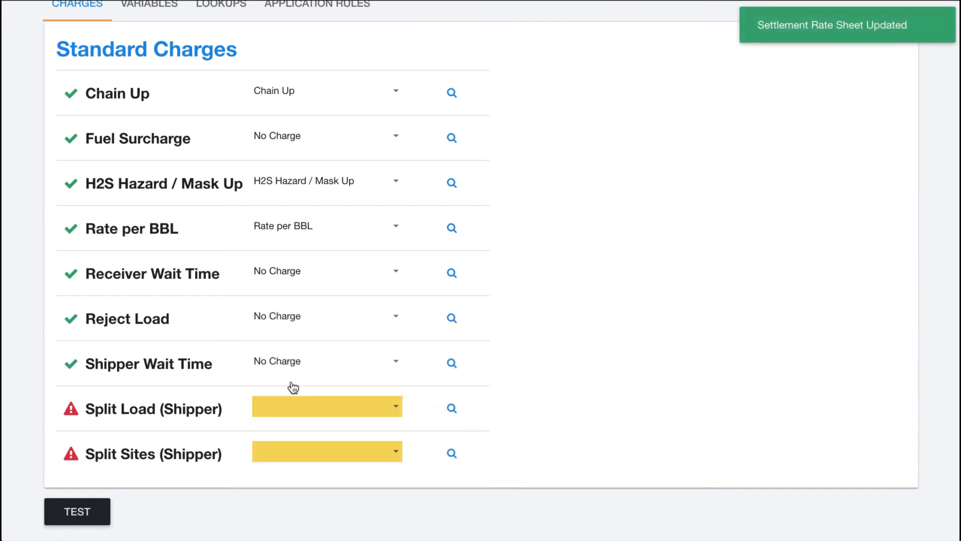
{"action": "left_click", "coordinate": [281, 406]}
{"action": "scroll", "coordinate": [318, 410], "scroll_direction": "down", "scroll_amount": 1}
{"action": "left_click", "coordinate": [286, 451]}
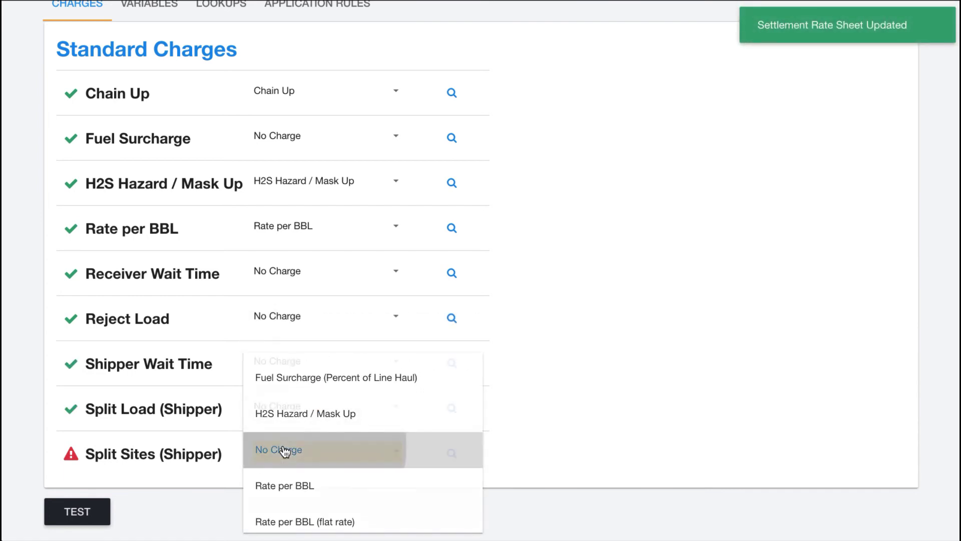
{"action": "left_click", "coordinate": [301, 455]}
{"action": "scroll", "coordinate": [321, 478], "scroll_direction": "down", "scroll_amount": 1}
{"action": "left_click", "coordinate": [318, 479]}
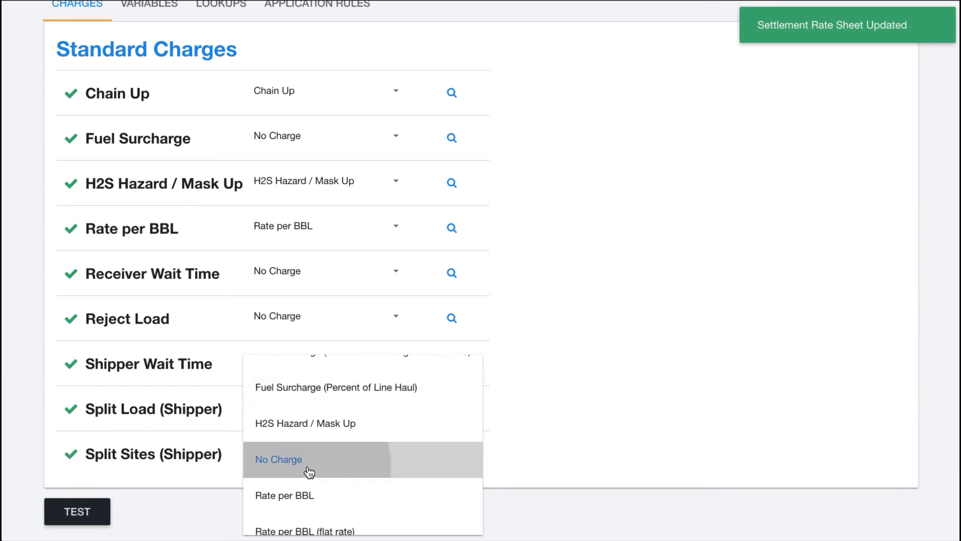
{"action": "scroll", "coordinate": [510, 371], "scroll_direction": "up", "scroll_amount": 5}
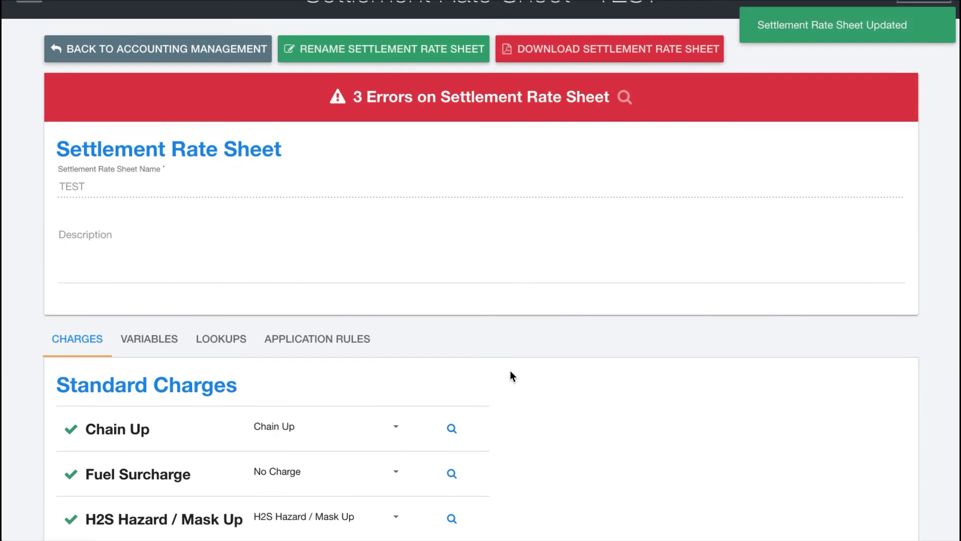
Step: Enter the variables Chain Up Fee 30, H2S Mask Up / Hazard Fee 65 and Minimum Load 175 BBLs
{"action": "left_click", "coordinate": [140, 342]}
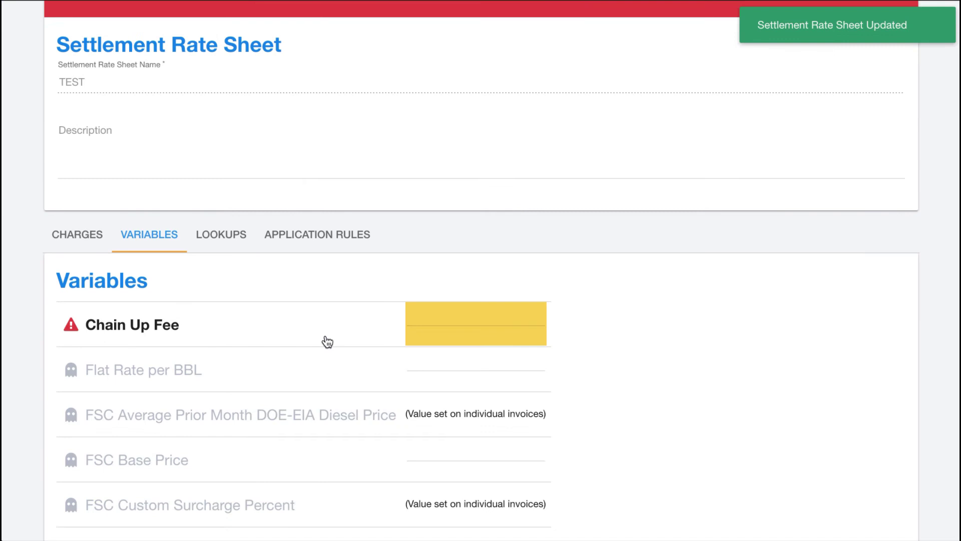
{"action": "scroll", "coordinate": [331, 339], "scroll_direction": "down", "scroll_amount": 2}
{"action": "left_click", "coordinate": [433, 309]}
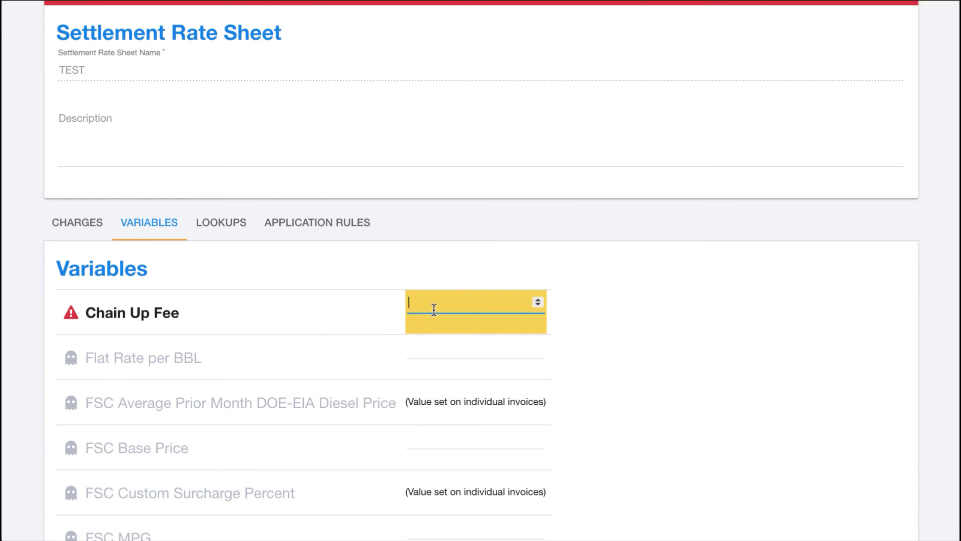
{"action": "type", "text": "30"}
{"action": "left_click", "coordinate": [673, 339]}
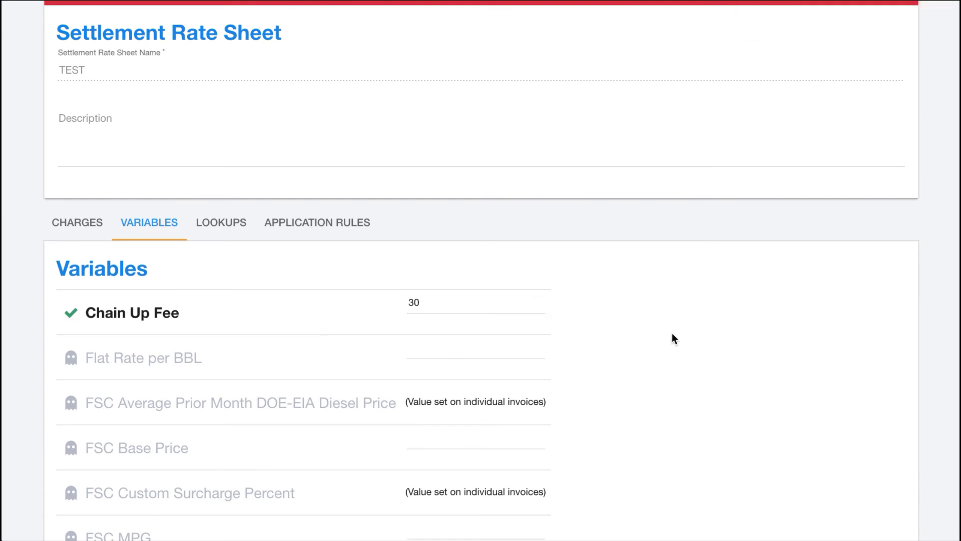
{"action": "scroll", "coordinate": [672, 339], "scroll_direction": "down", "scroll_amount": 4}
{"action": "scroll", "coordinate": [673, 339], "scroll_direction": "down", "scroll_amount": 1}
{"action": "left_click", "coordinate": [421, 280]}
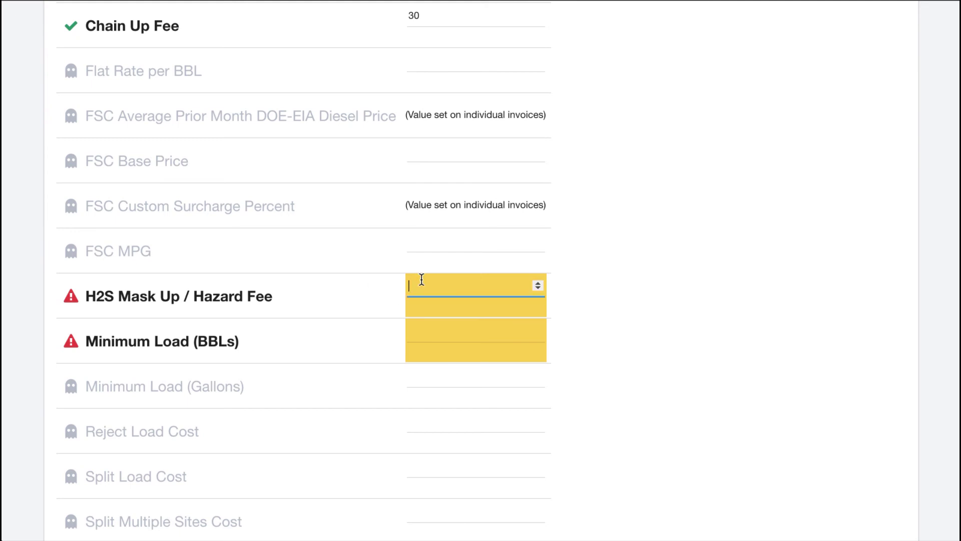
{"action": "type", "text": "65"}
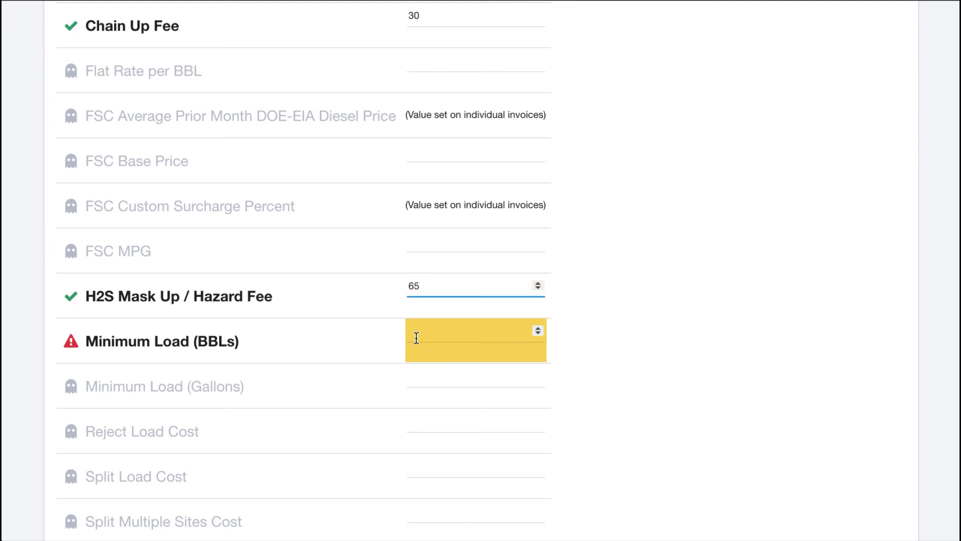
{"action": "left_click", "coordinate": [419, 335]}
{"action": "type", "text": "17"}
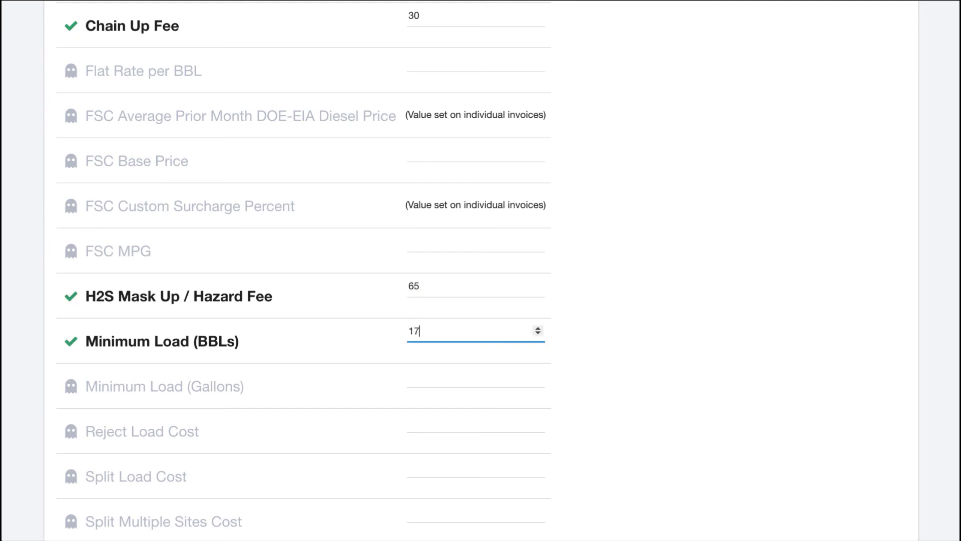
{"action": "type", "text": "5"}
{"action": "left_click", "coordinate": [678, 323]}
{"action": "scroll", "coordinate": [678, 324], "scroll_direction": "down", "scroll_amount": 3}
{"action": "scroll", "coordinate": [677, 322], "scroll_direction": "up", "scroll_amount": 10}
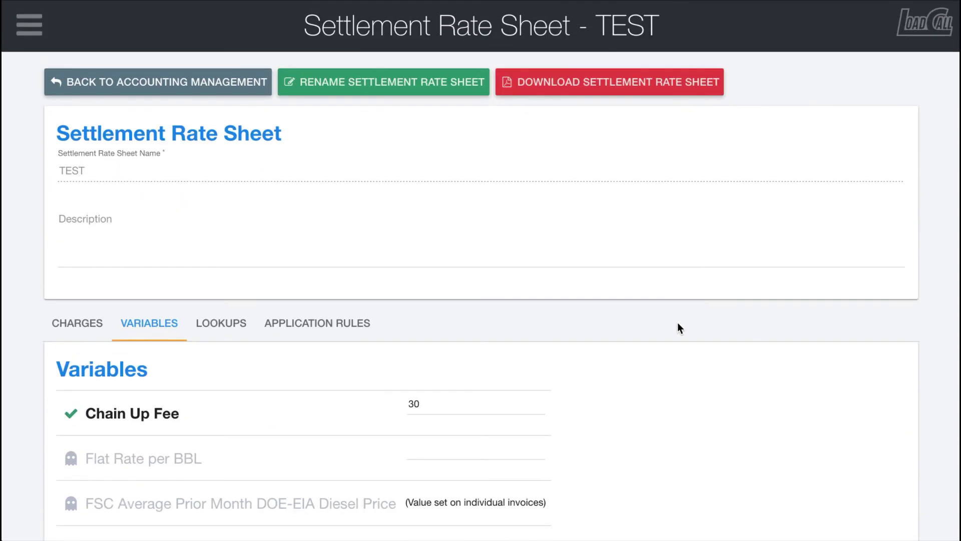
Step: Import Lookup Variable Import Template.csv into the Price per Barrel lookup
{"action": "left_click", "coordinate": [204, 325]}
{"action": "scroll", "coordinate": [376, 334], "scroll_direction": "down", "scroll_amount": 3}
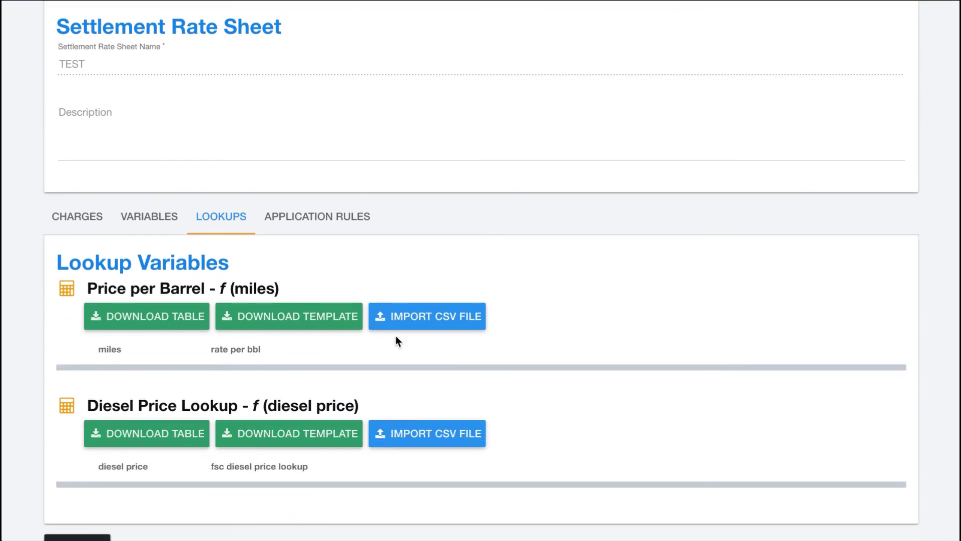
{"action": "left_click", "coordinate": [410, 303]}
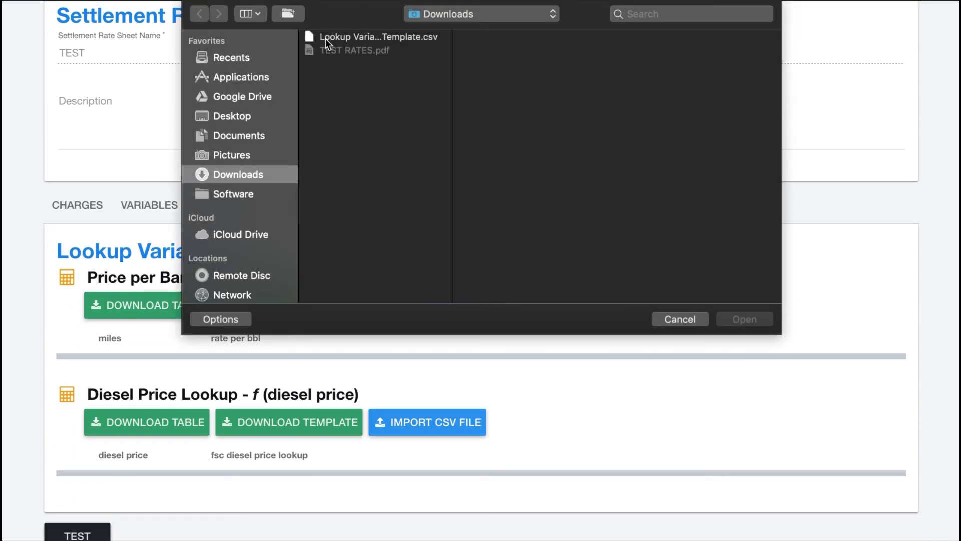
{"action": "left_click", "coordinate": [325, 39]}
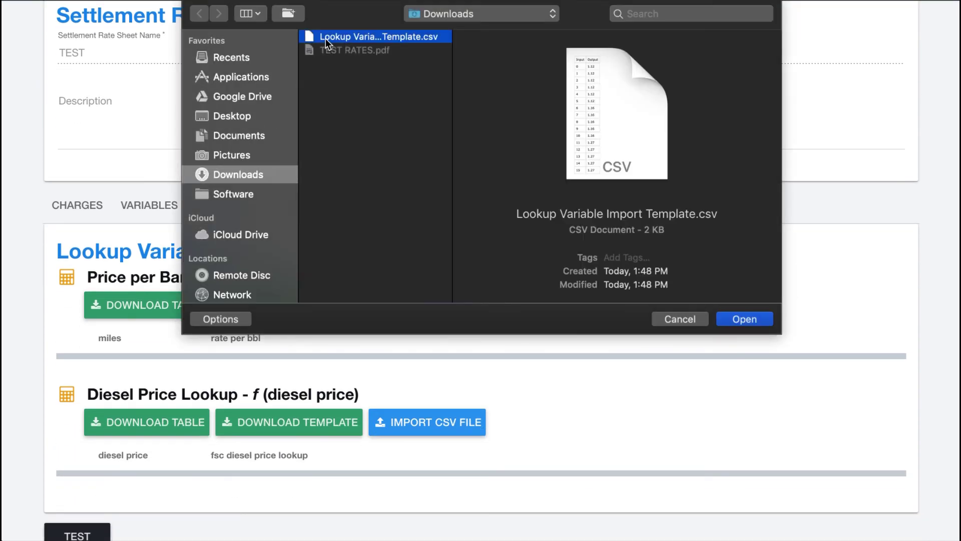
{"action": "left_click", "coordinate": [739, 316]}
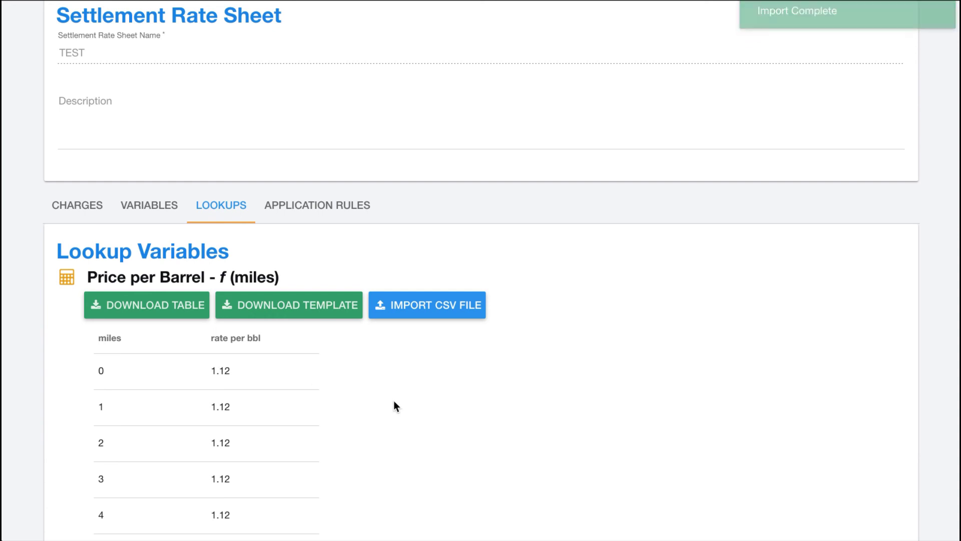
{"action": "scroll", "coordinate": [569, 411], "scroll_direction": "up", "scroll_amount": 3}
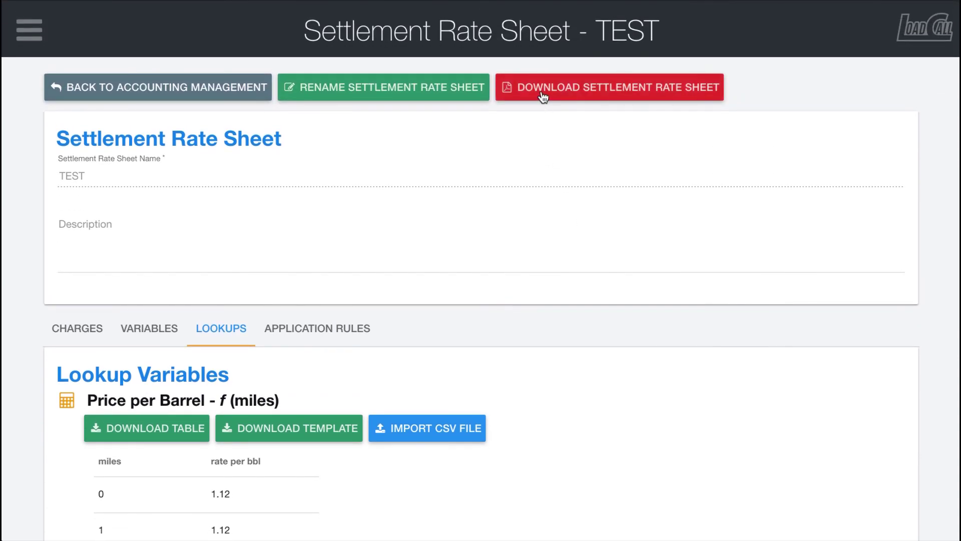
Step: Return to Accounting Management and show the Settlement Rate Sheets list
{"action": "left_click", "coordinate": [217, 95]}
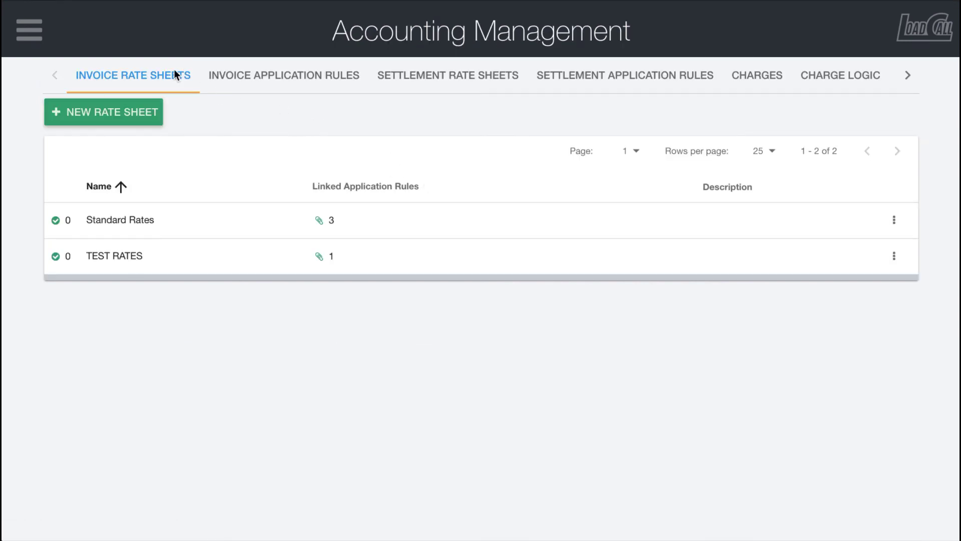
{"action": "left_click", "coordinate": [429, 66]}
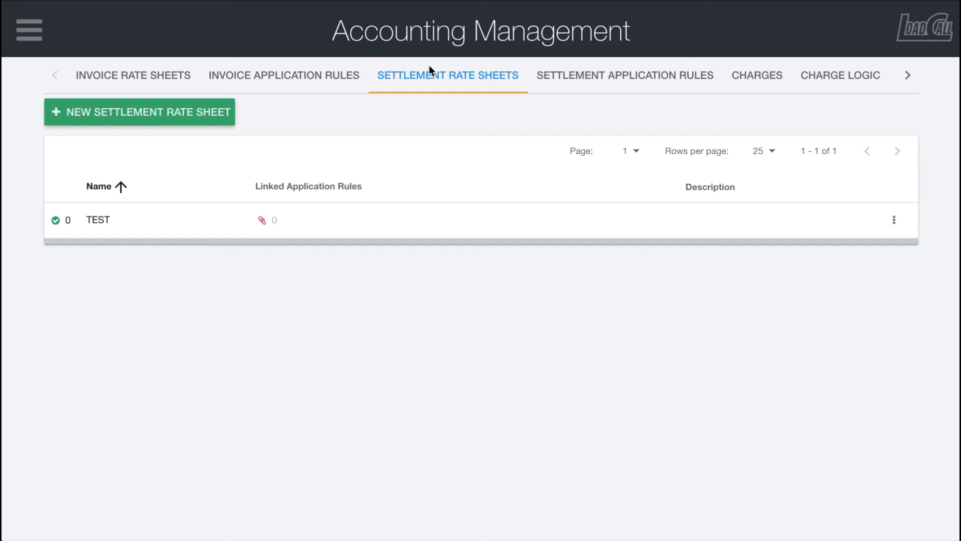